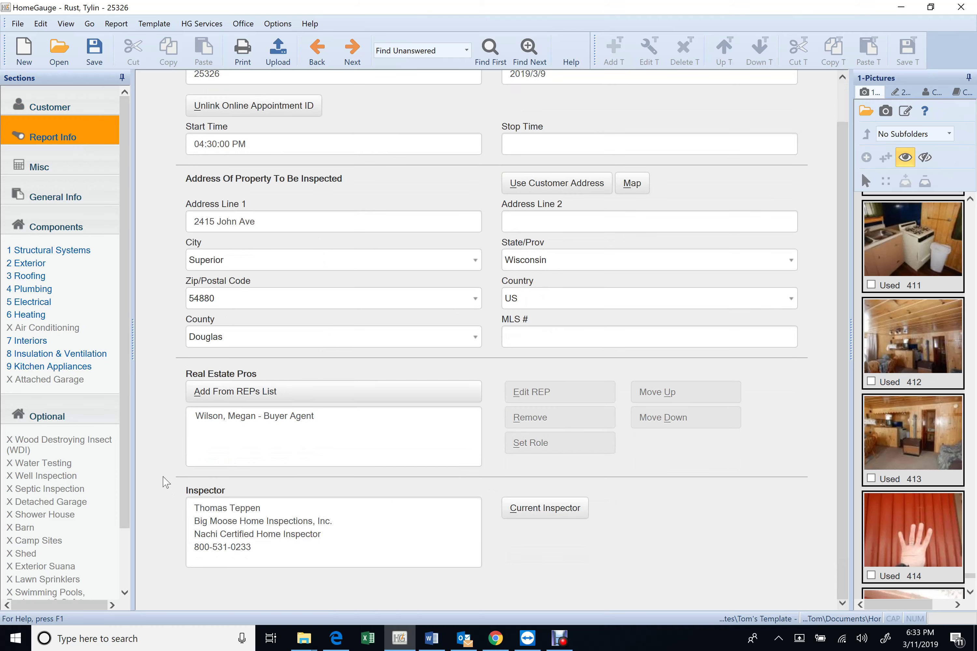
- Review the general report information and the Structural Systems section of the inspection report
click(56, 196)
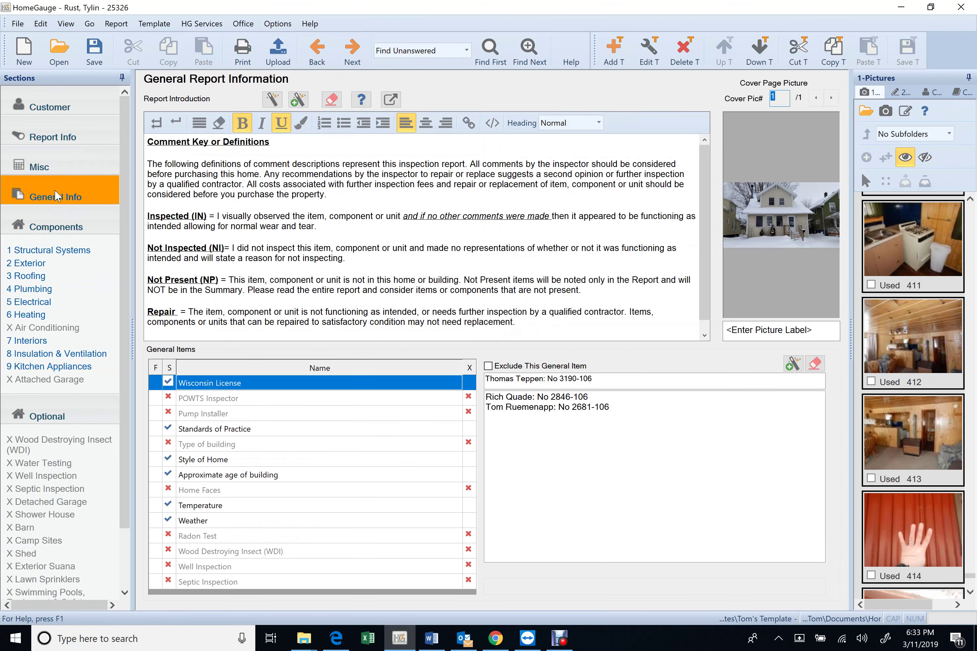
click(49, 252)
click(49, 252)
scroll(212, 258, down, 1)
- Review the Windows item in the Exterior section, including its comments and pictures
click(26, 263)
click(197, 193)
click(823, 557)
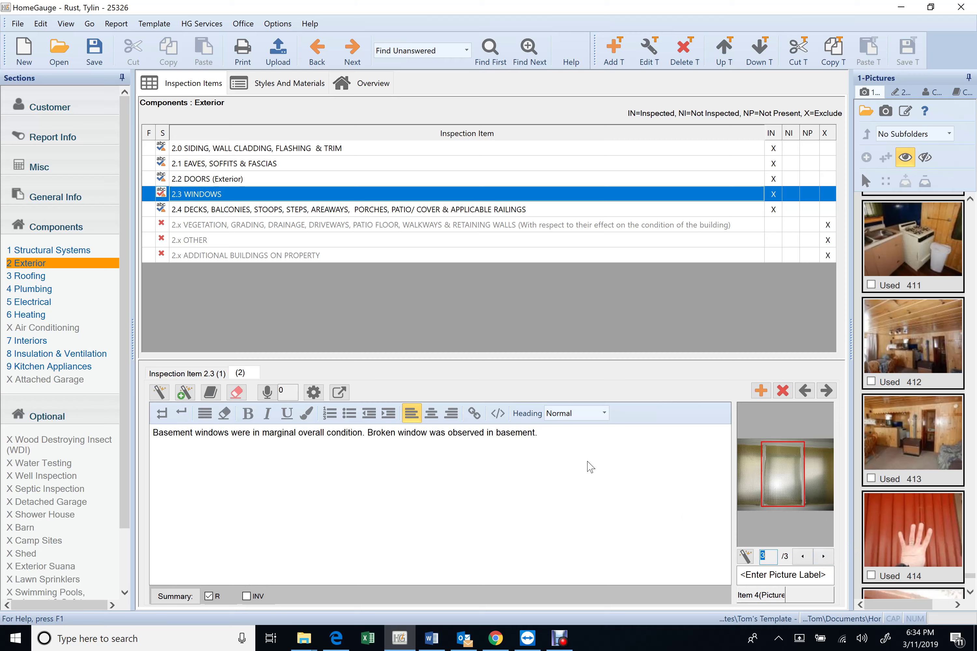
- Check the exterior decks item, and mark the vegetation and grading item as Inspected with the comment "Grounds were snow covered."
click(245, 213)
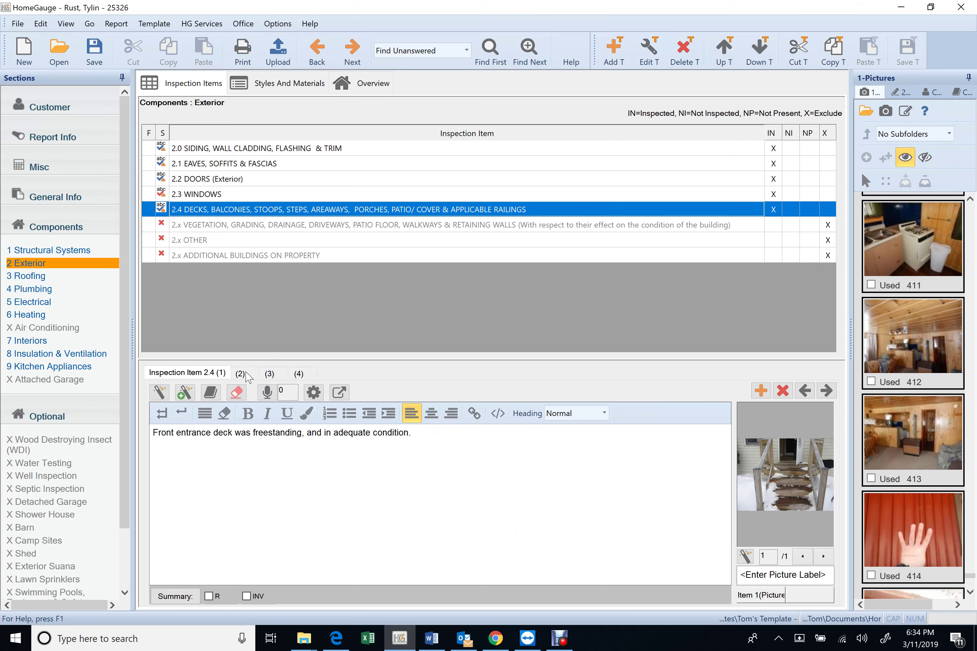
click(238, 225)
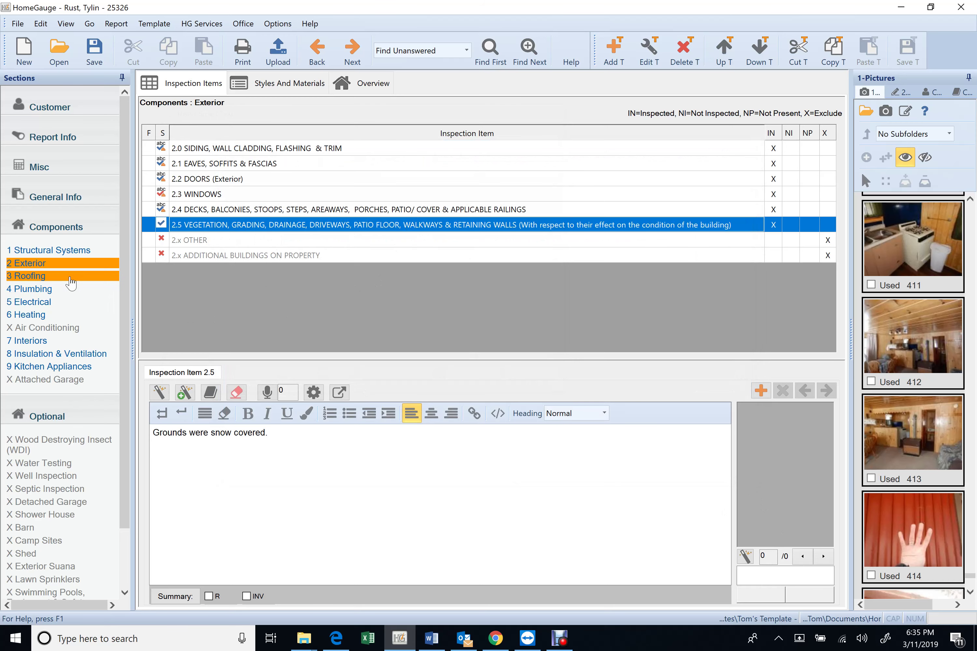
- Review the Roofing comments for roof coverings, flashings, chimneys and penetrations, and roof drainage systems
click(54, 279)
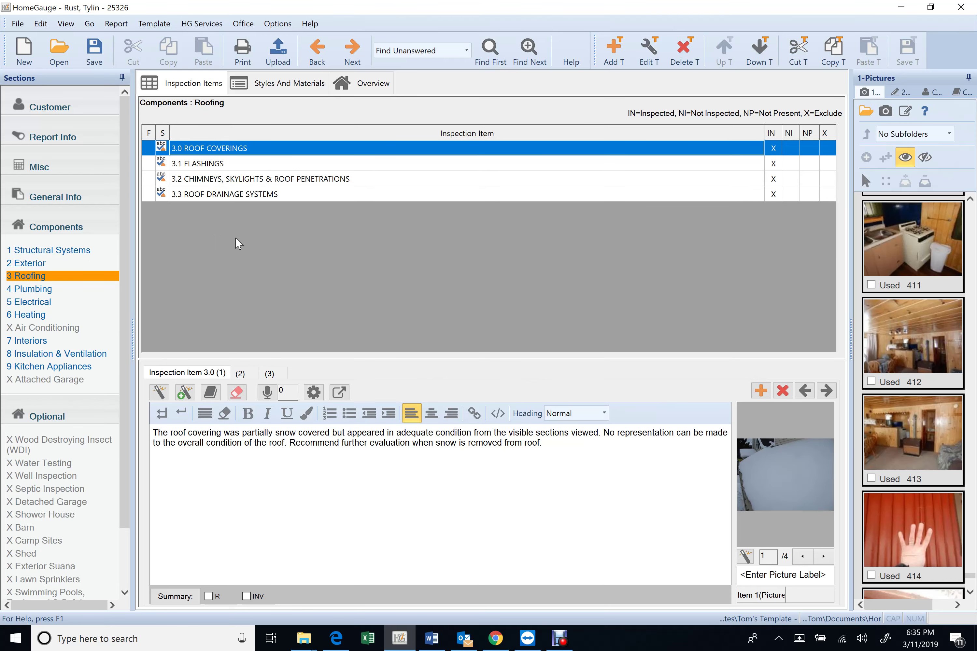
click(239, 373)
click(252, 168)
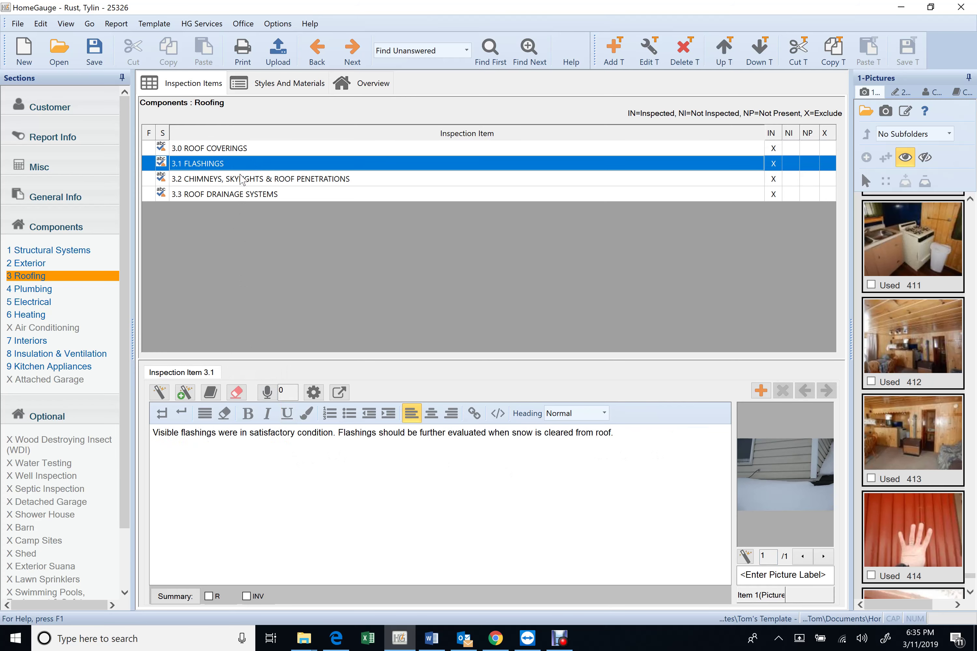
click(254, 180)
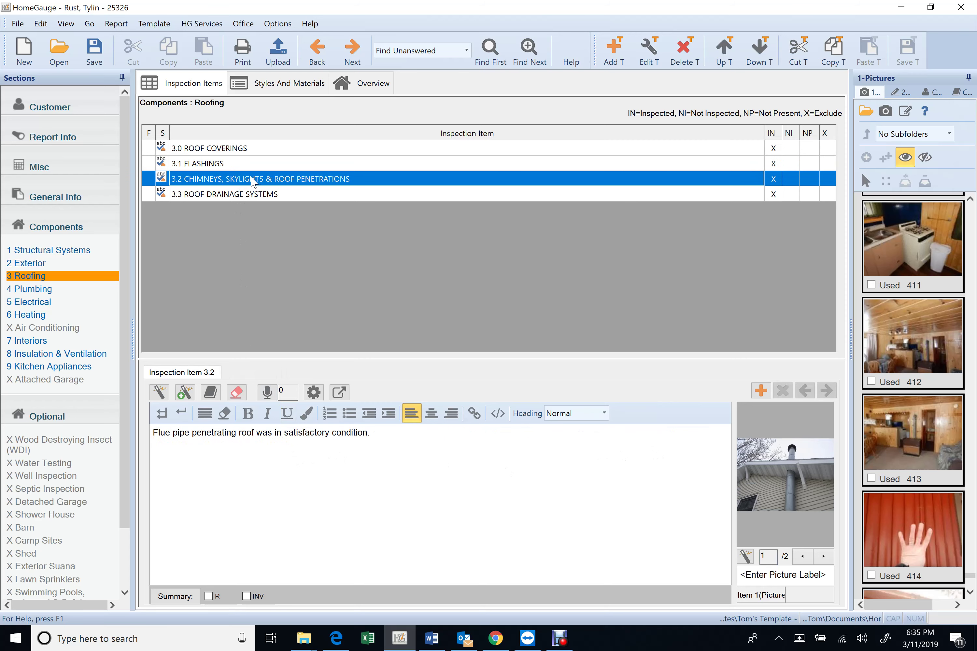
click(249, 200)
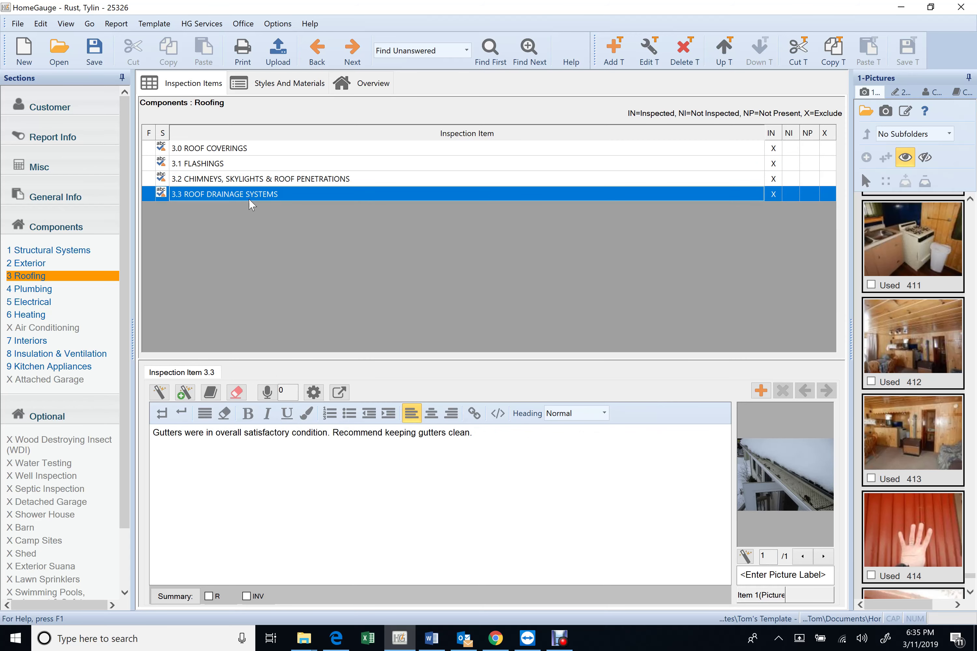
- Set the size of the rag-wrapped attic vent picture in Plumbing item 4.0 to Small
click(31, 288)
click(823, 556)
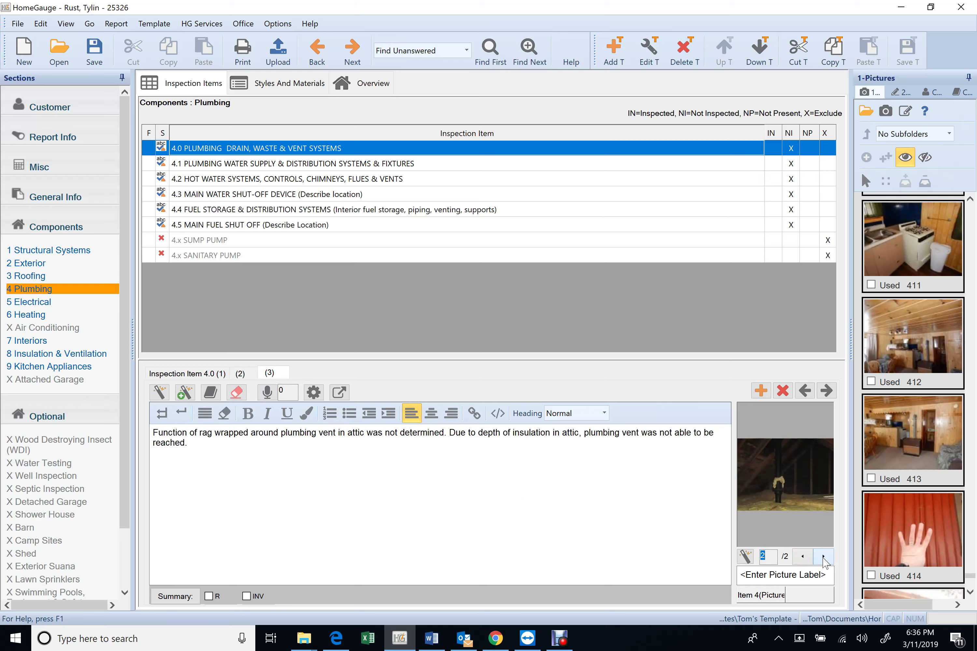
right_click(779, 499)
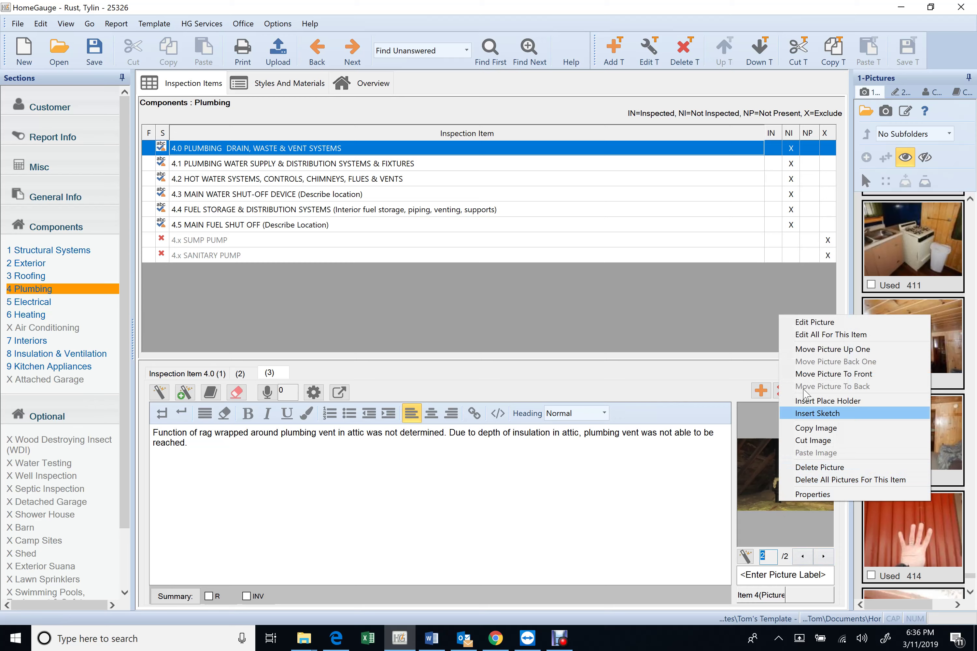
click(813, 325)
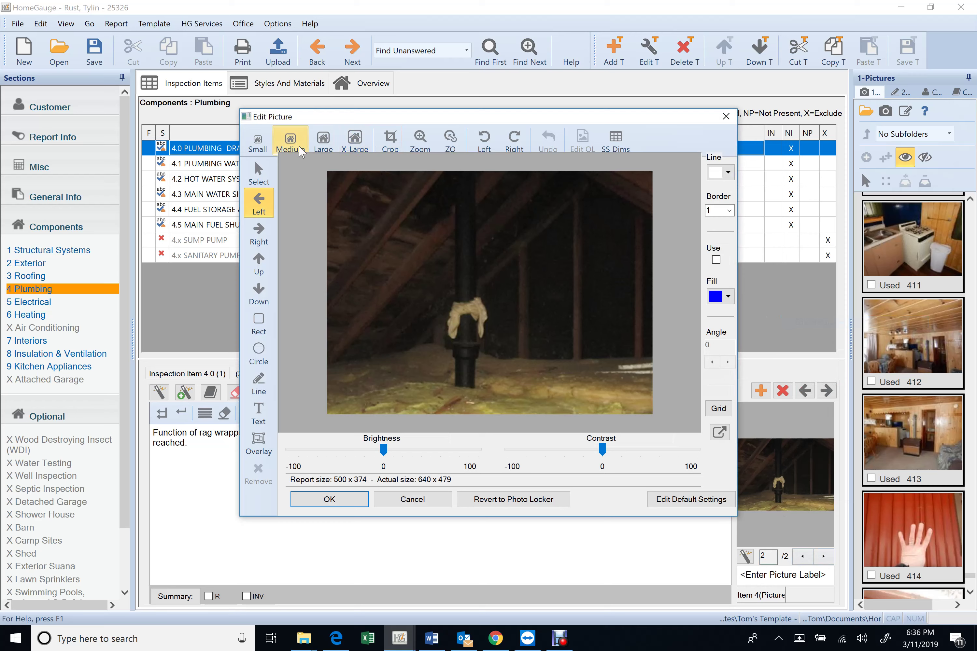
click(257, 143)
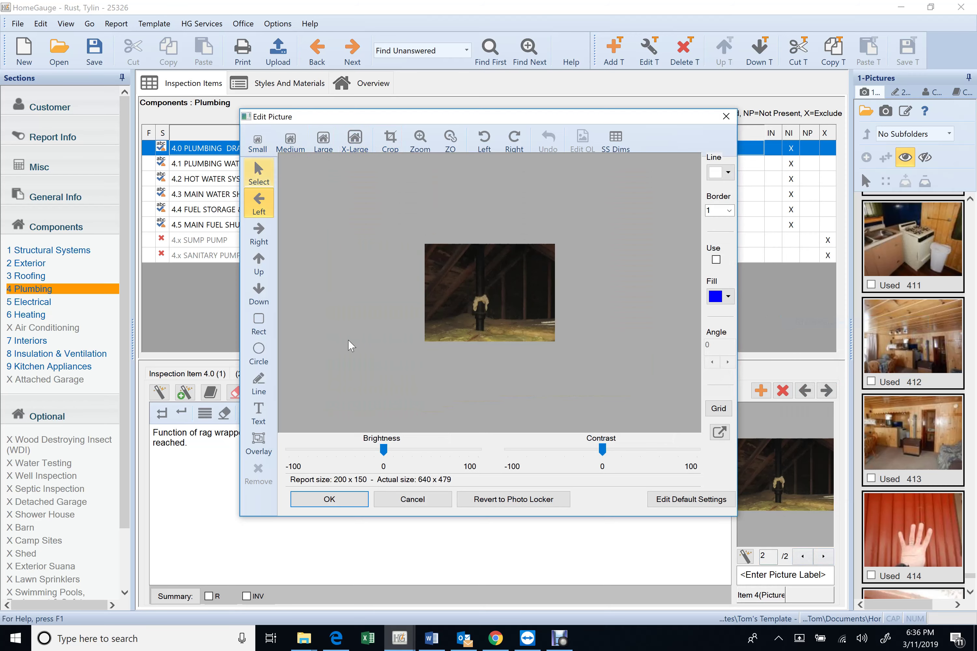
click(330, 498)
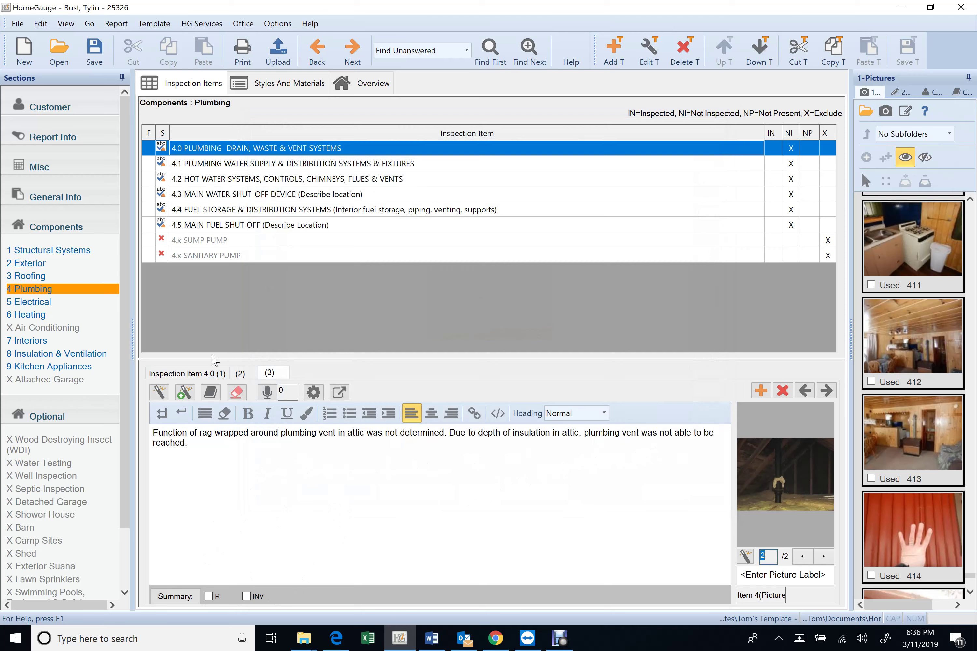
- Review the remaining Plumbing items, from water supply and fixtures (4.1) through main fuel shut off (4.5)
click(227, 168)
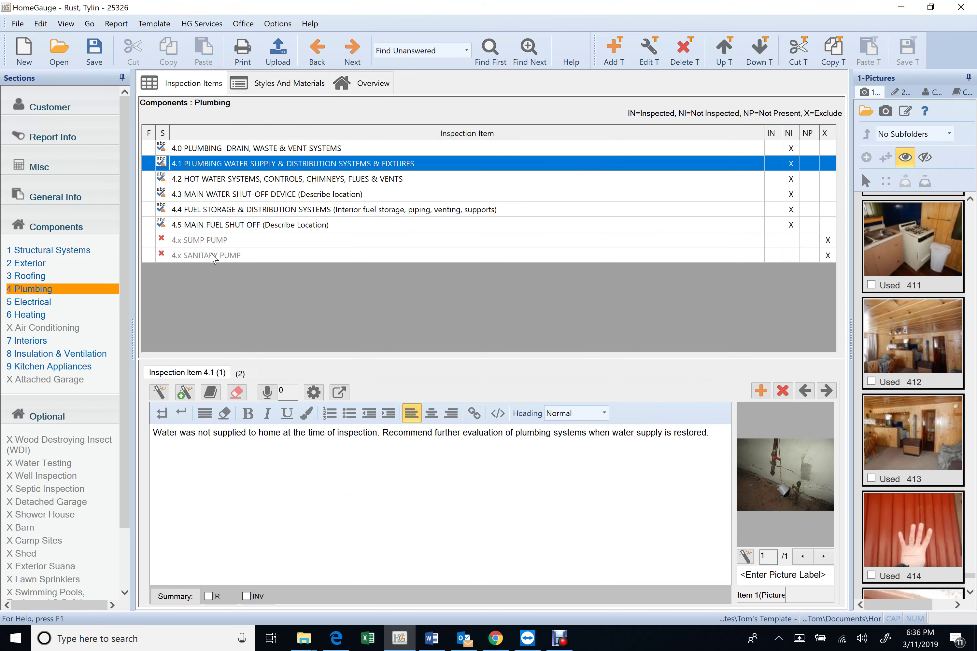
click(245, 375)
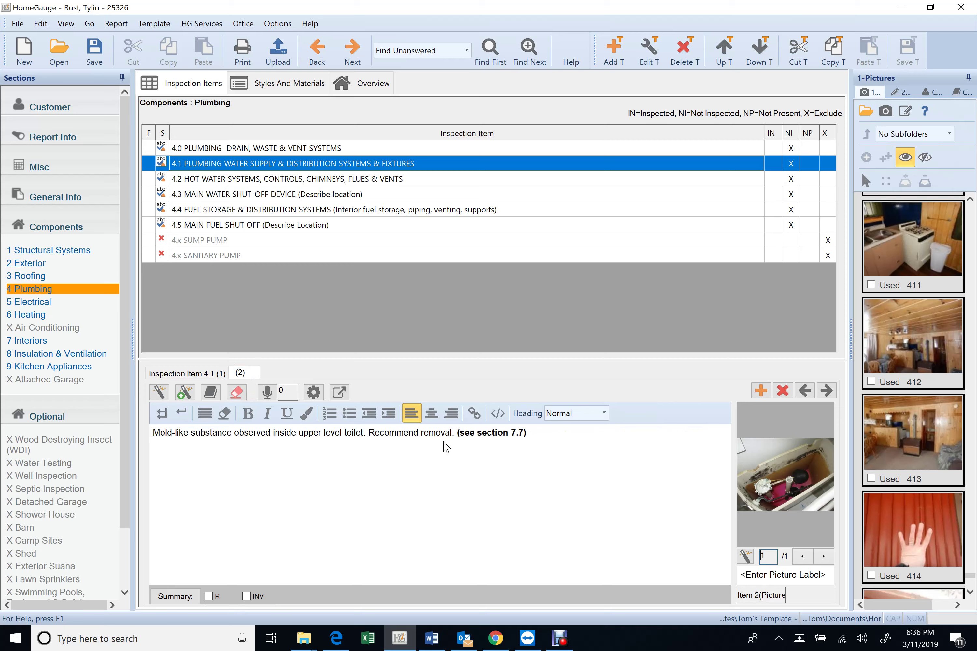
click(253, 178)
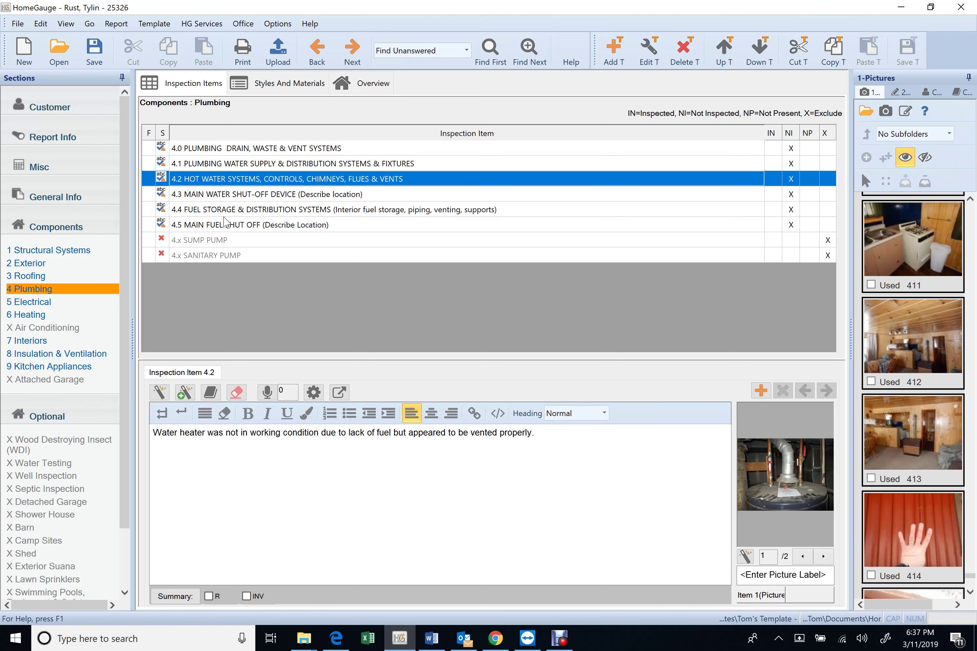
click(253, 195)
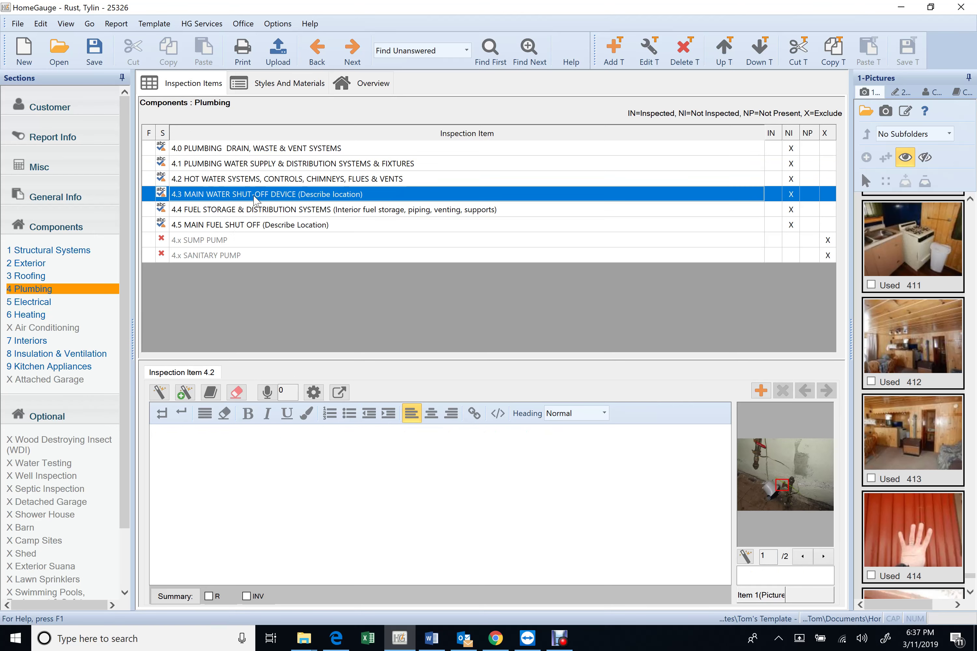
click(256, 212)
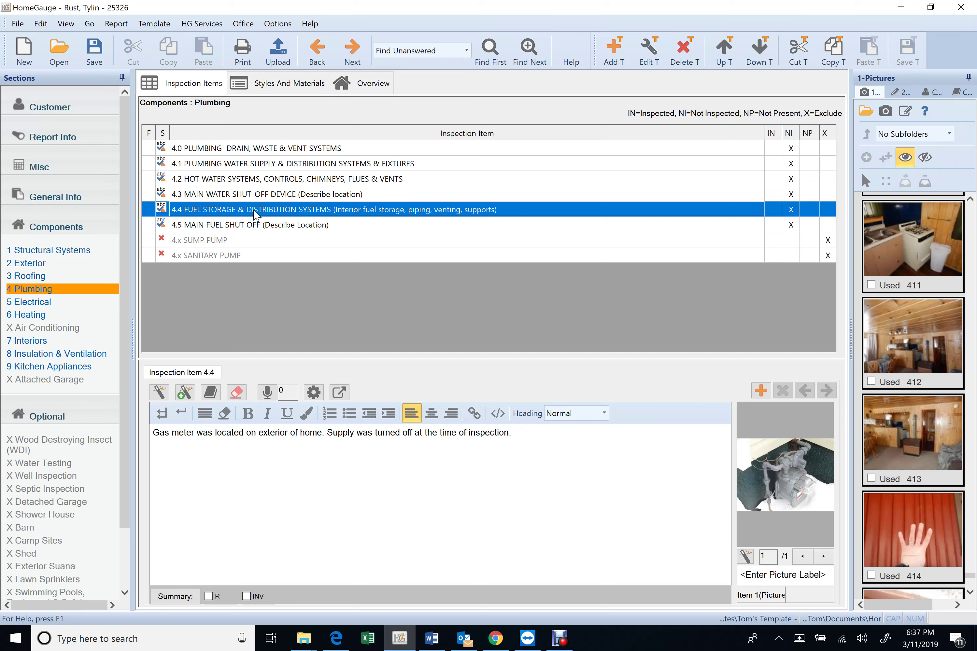
click(258, 228)
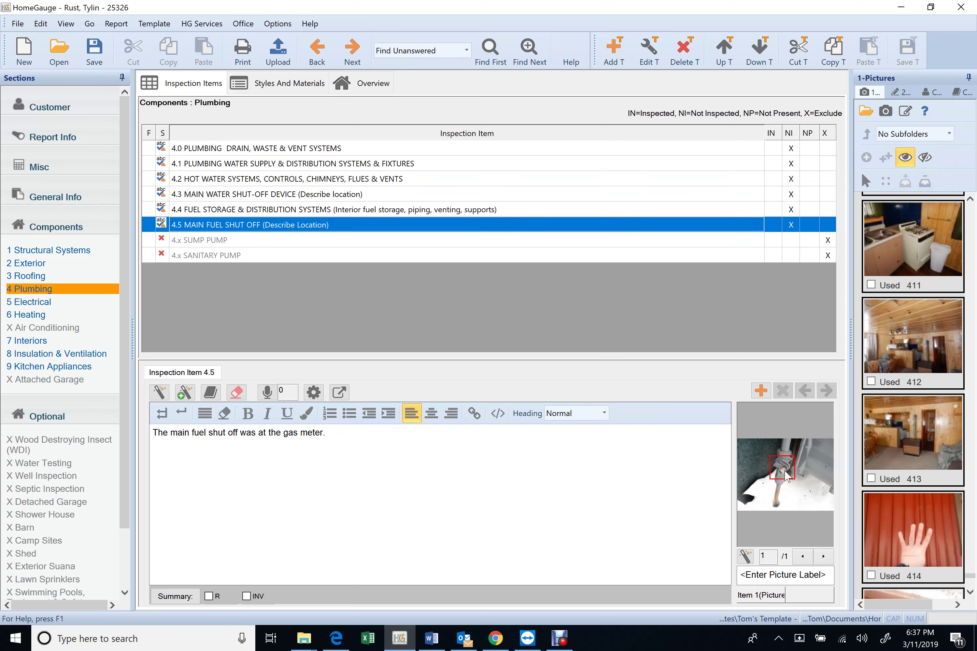
- Review the Electrical items from service entrance conductors (5.0) through exterior outlets and fixtures (5.4), including their additional comments
click(64, 302)
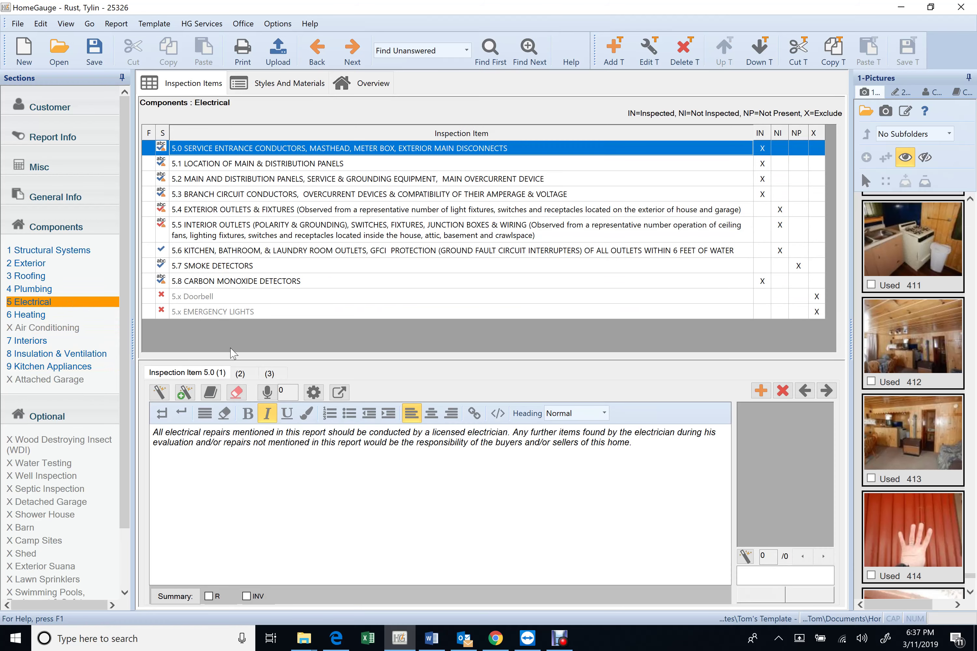
click(240, 373)
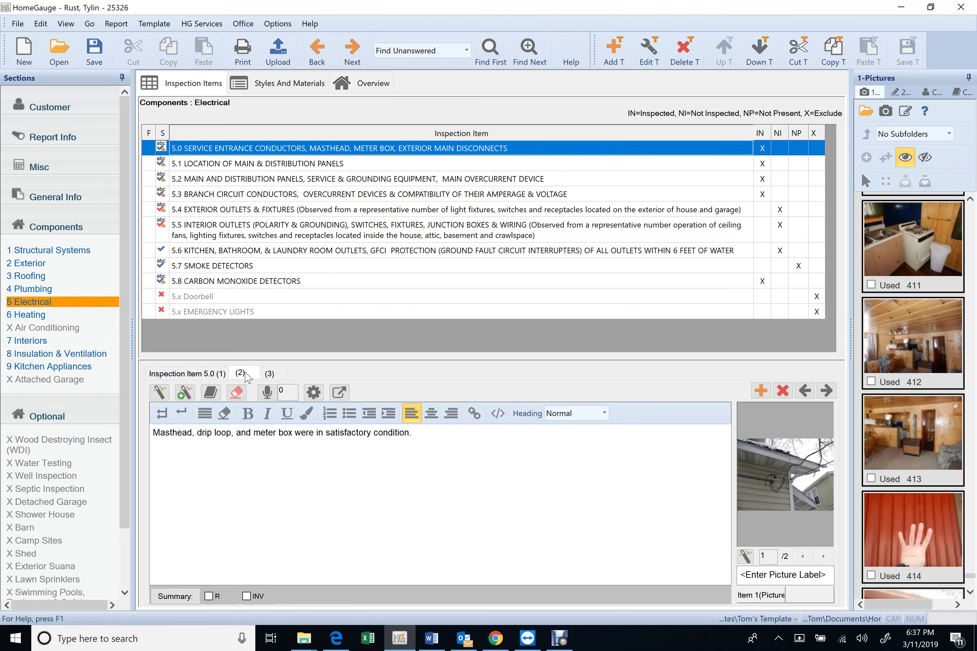
click(279, 375)
click(219, 179)
click(219, 194)
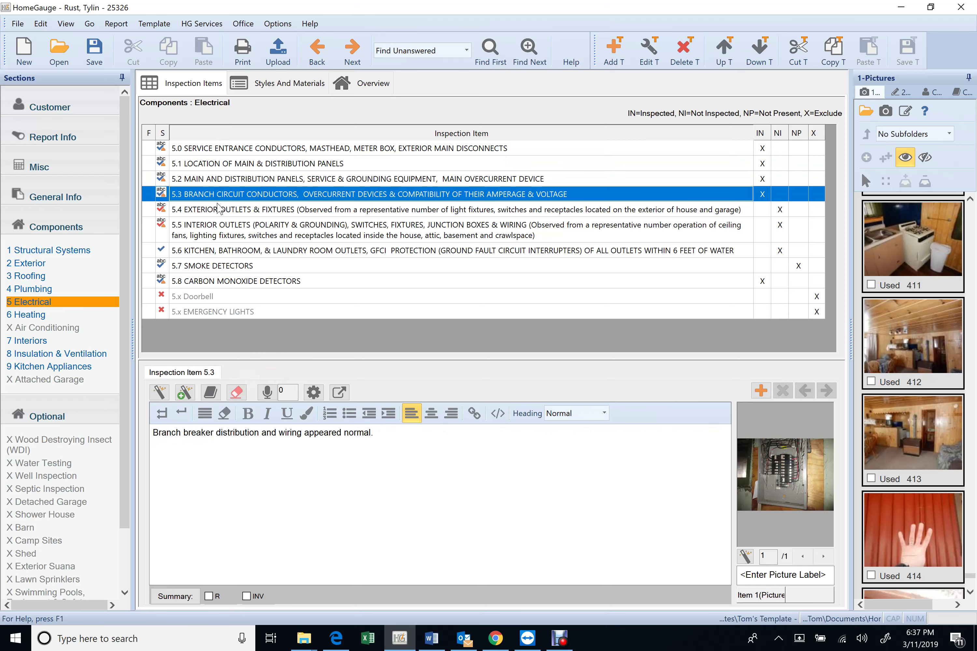
click(219, 209)
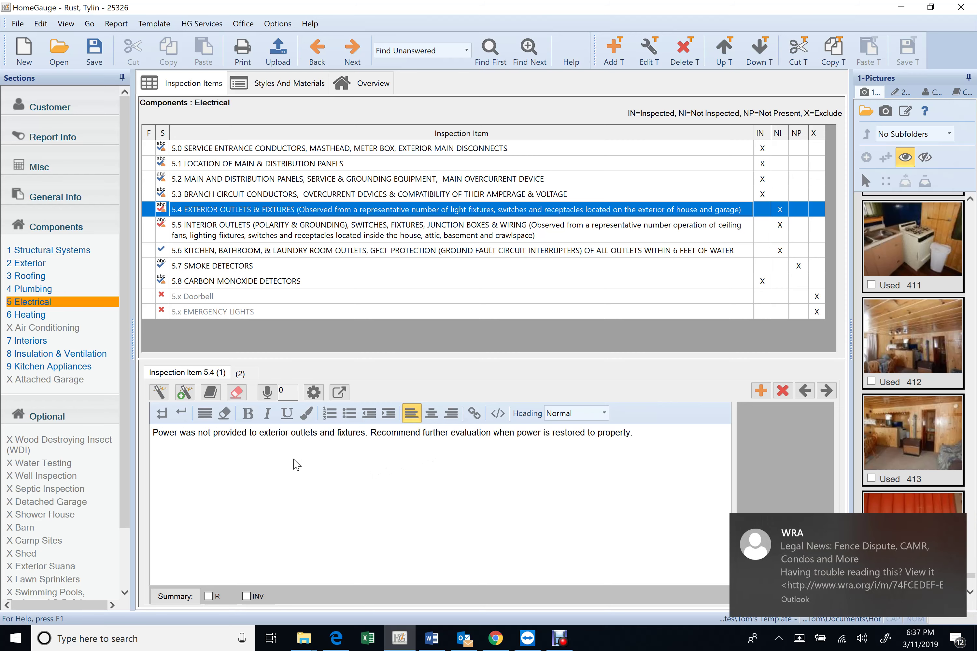
- Flag the upper level bedroom switch comment under interior outlets (5.5) as R for the summary
click(420, 230)
click(386, 373)
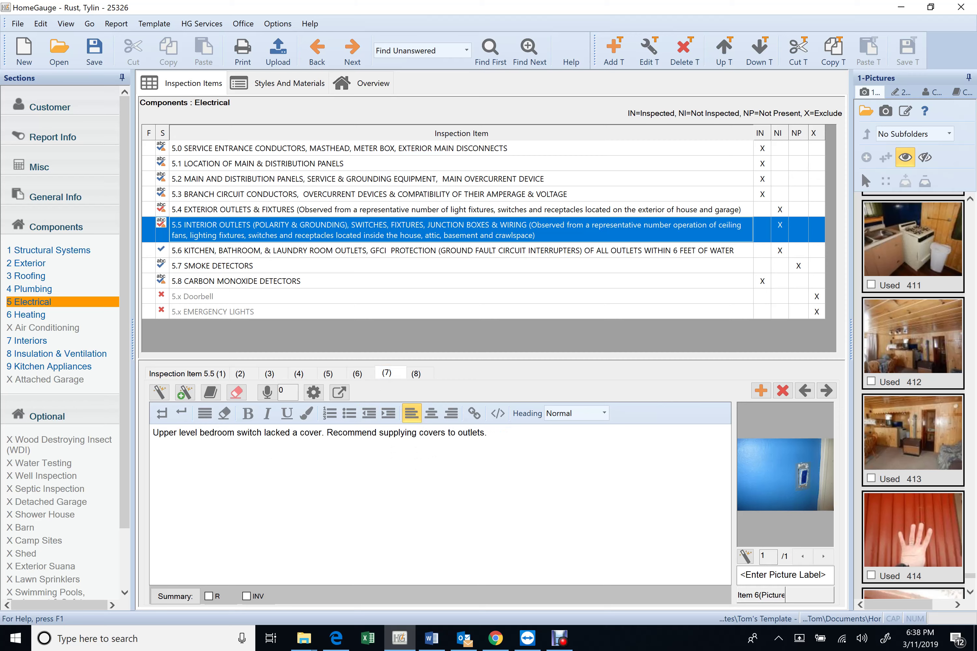
click(416, 373)
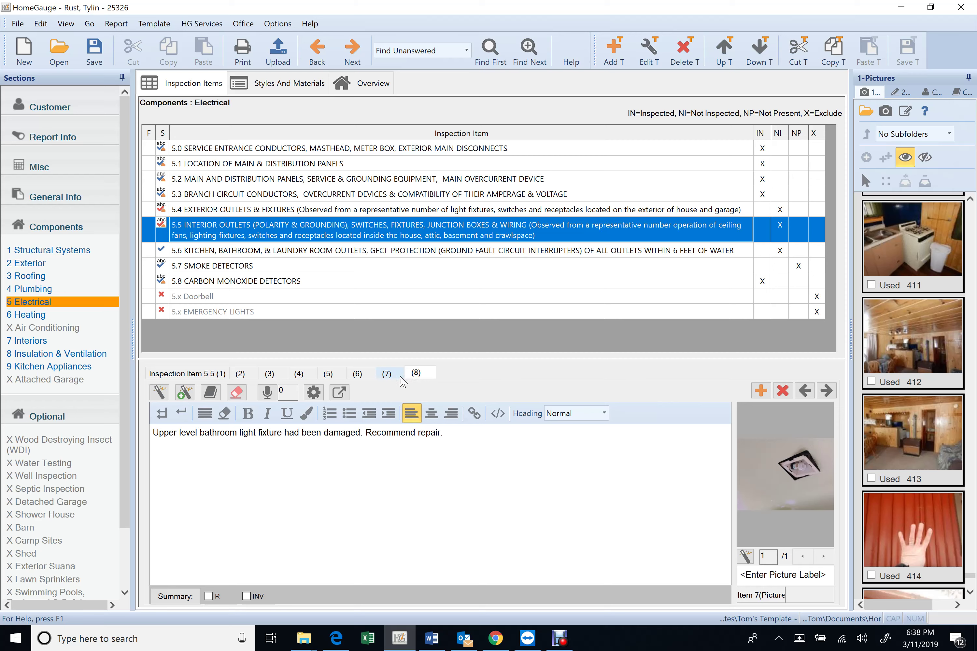
click(391, 374)
click(414, 375)
click(386, 373)
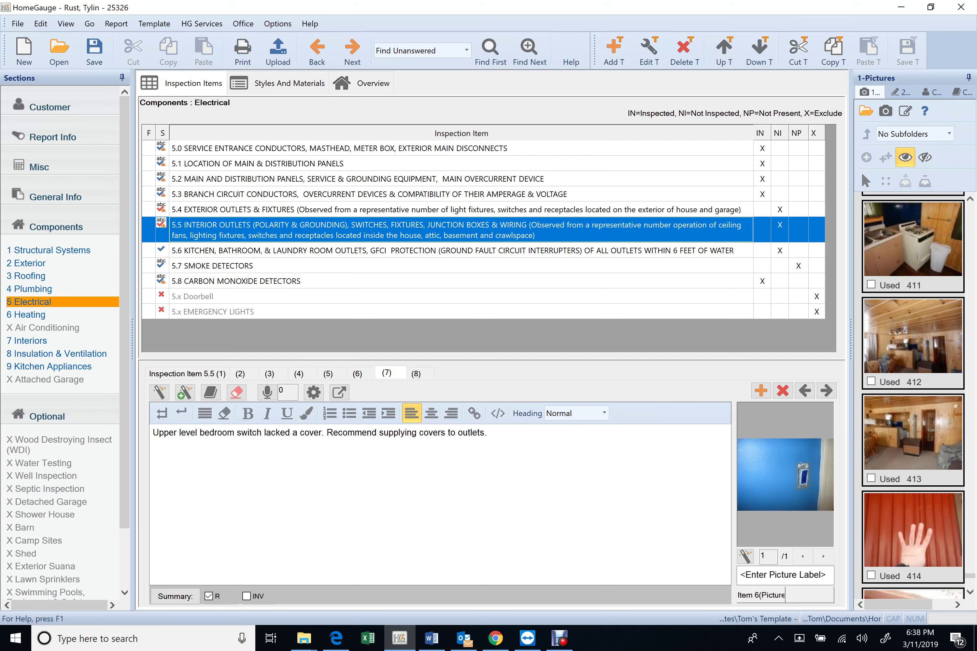
- Select the words "to outlets." at the end of the upper level bedroom switch comment
click(448, 433)
drag(448, 432, 523, 471)
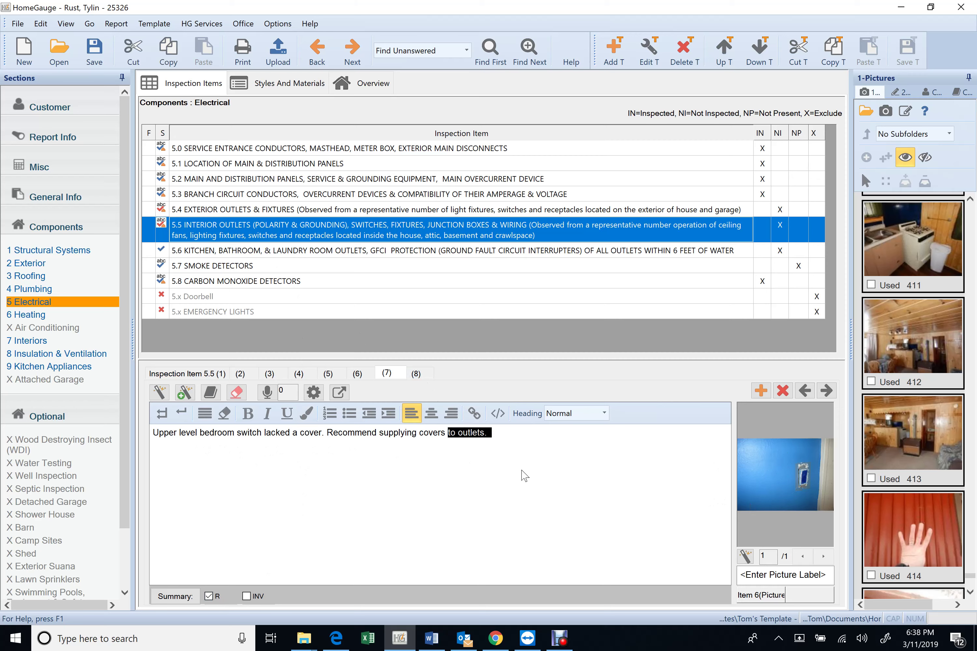
- Review the Electrical items for kitchen and bathroom GFCI outlets, smoke detectors and carbon monoxide detectors
click(290, 250)
click(290, 266)
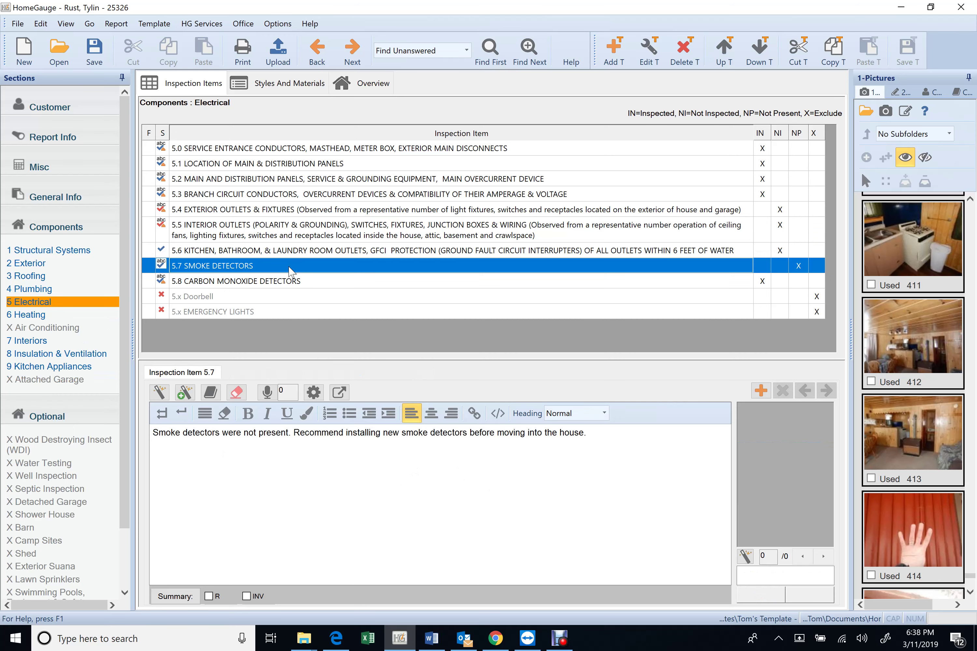
click(279, 281)
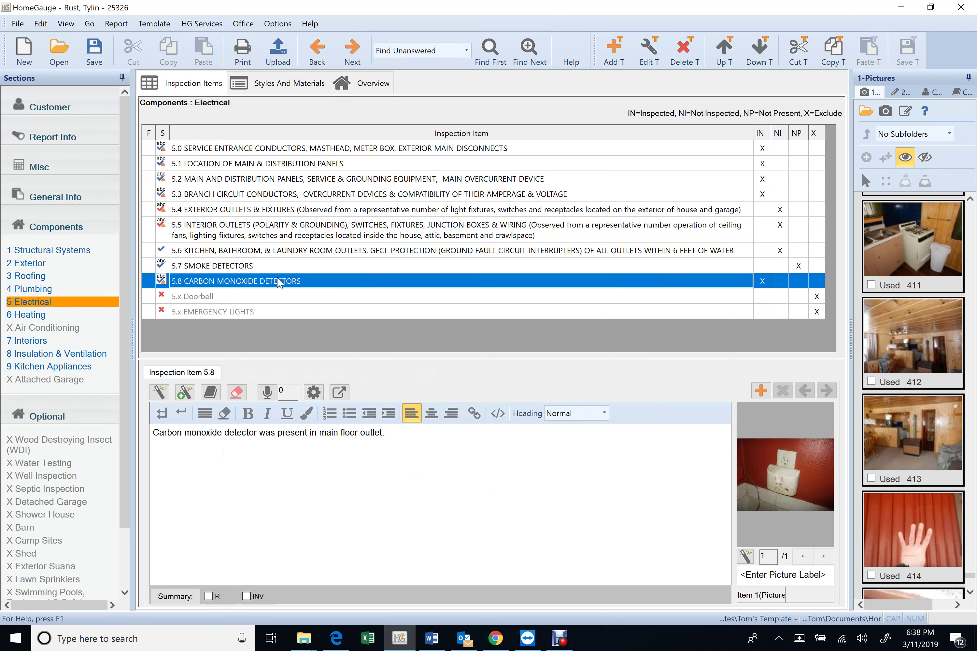
click(287, 266)
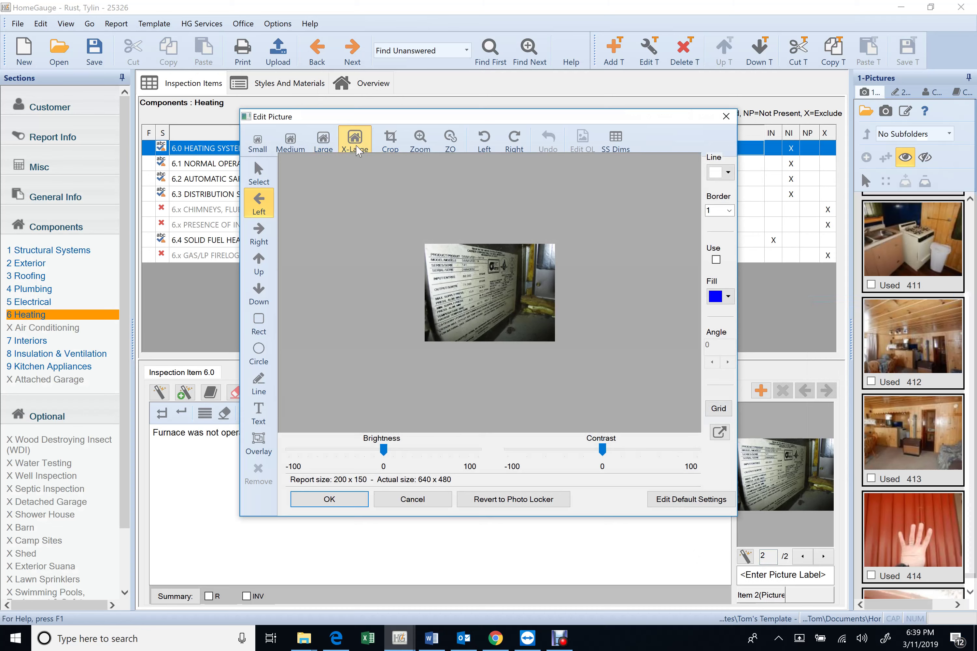
- Enlarge the furnace data plate picture to X-Large and check the Age of Heating System entry for Heating
click(354, 143)
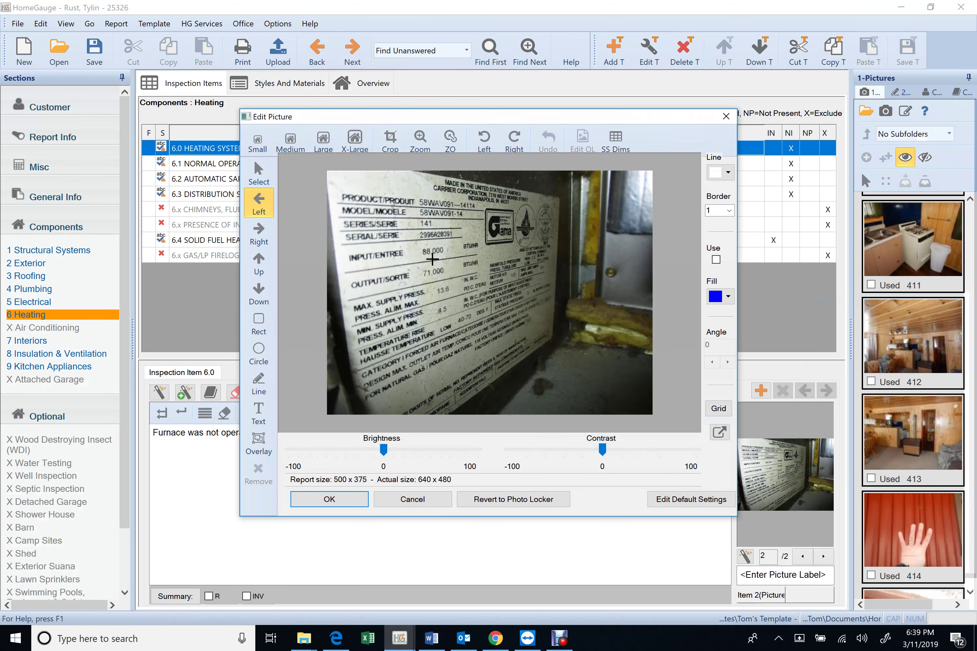
click(329, 499)
click(289, 83)
click(214, 201)
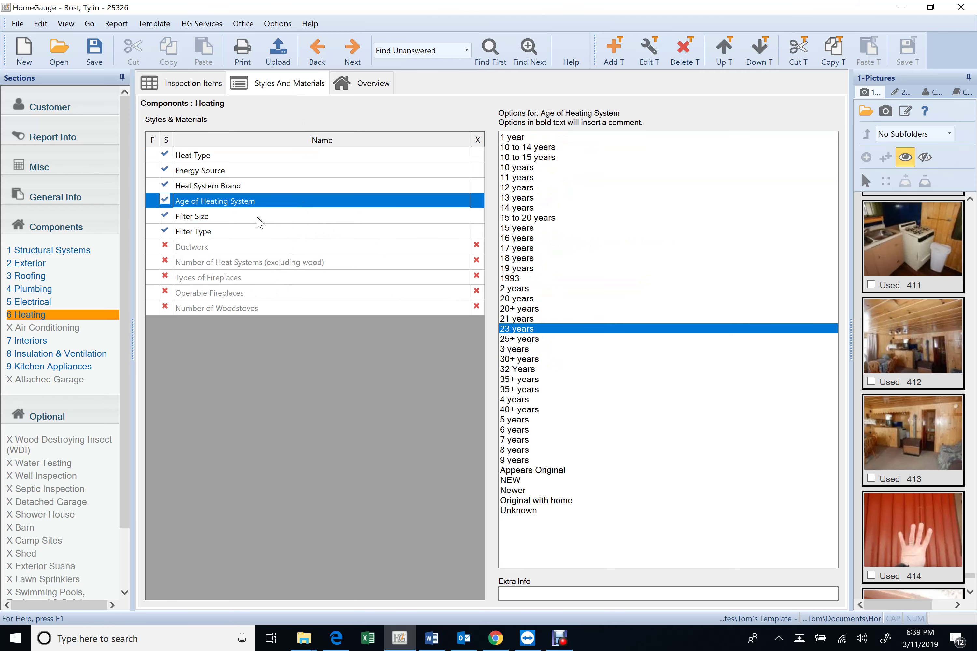
- Append "Due to the age of the furnace I recommend the furnace be serviced by a HVAC technician." to Heating comment 6.0
click(199, 88)
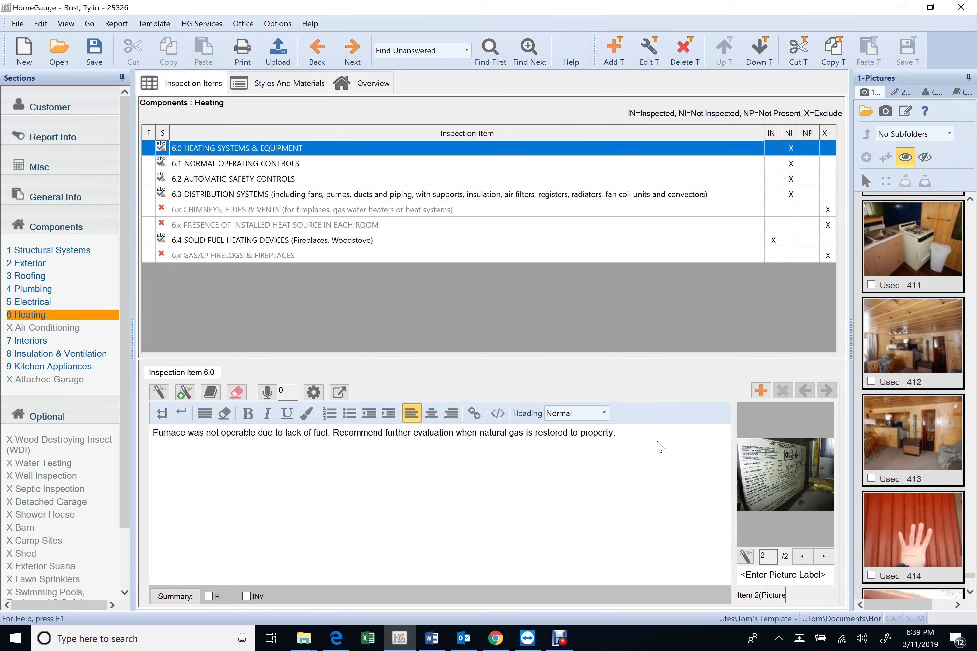
text(Due to the age of the furnace I recommend the furnace be serviced by a HVAC technician.)
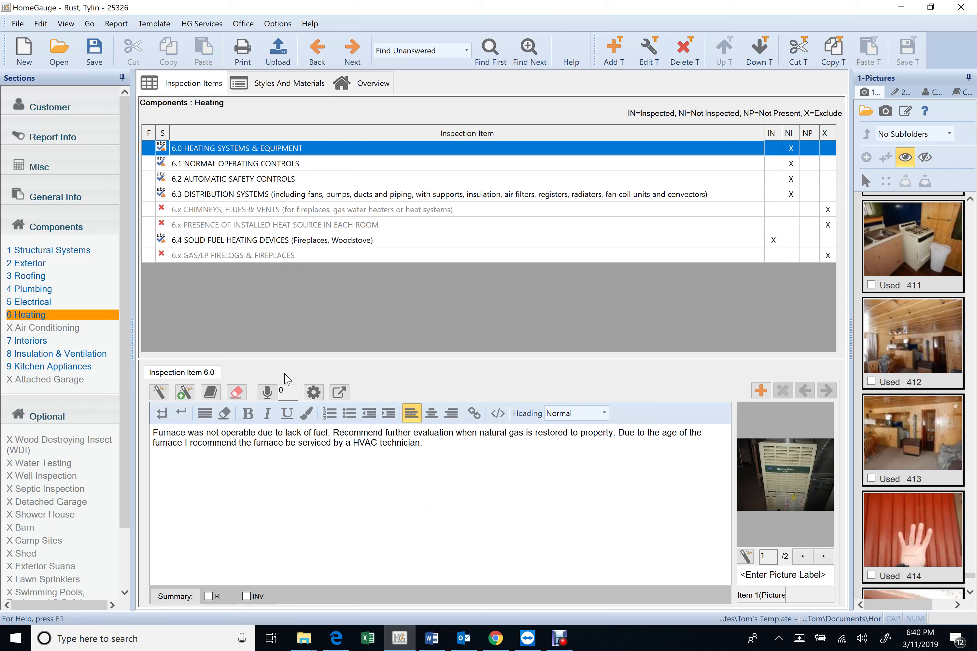
- Review the Heating comments and pictures for operating controls, distribution systems and both solid fuel heating device entries, returning to the vent cover comment
click(212, 163)
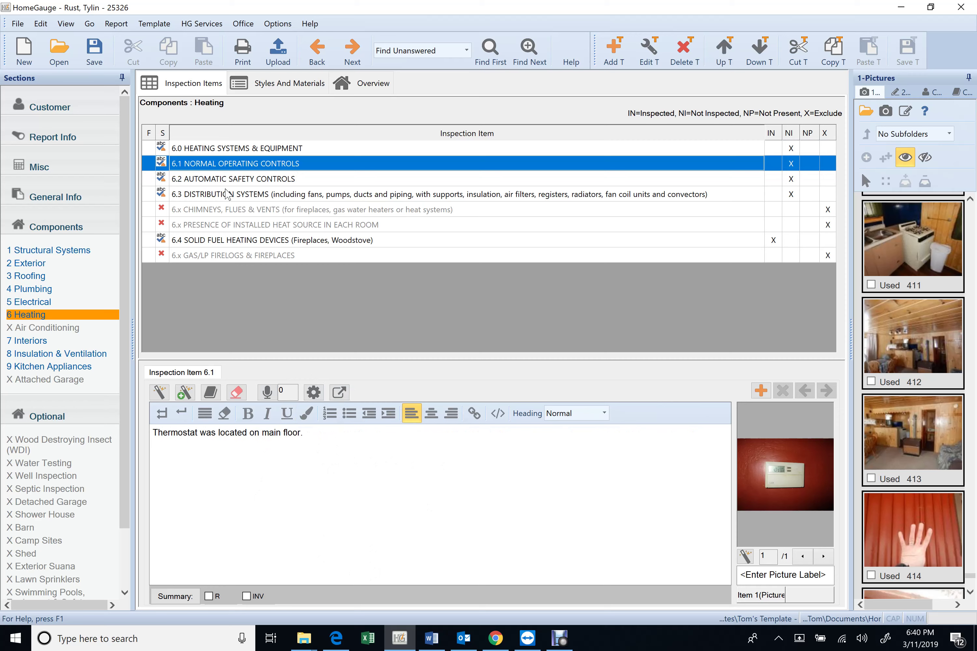
click(246, 199)
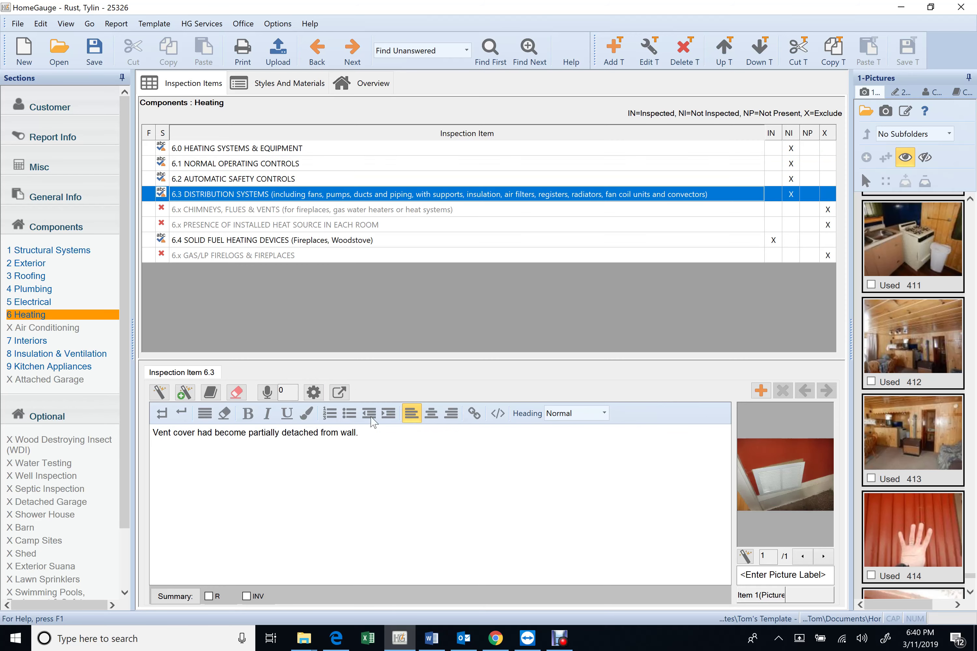
click(823, 557)
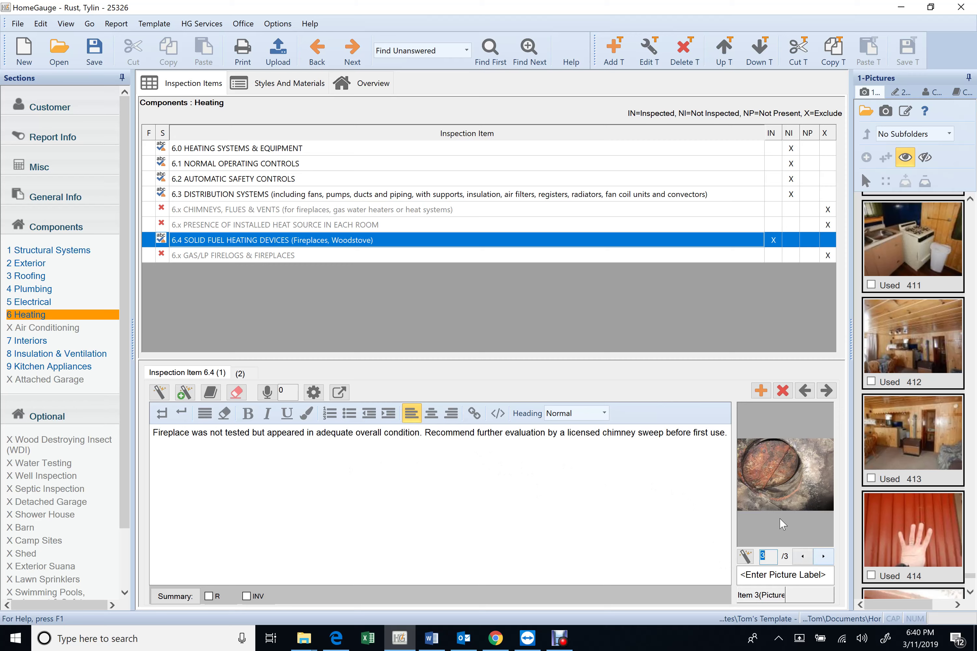
click(254, 375)
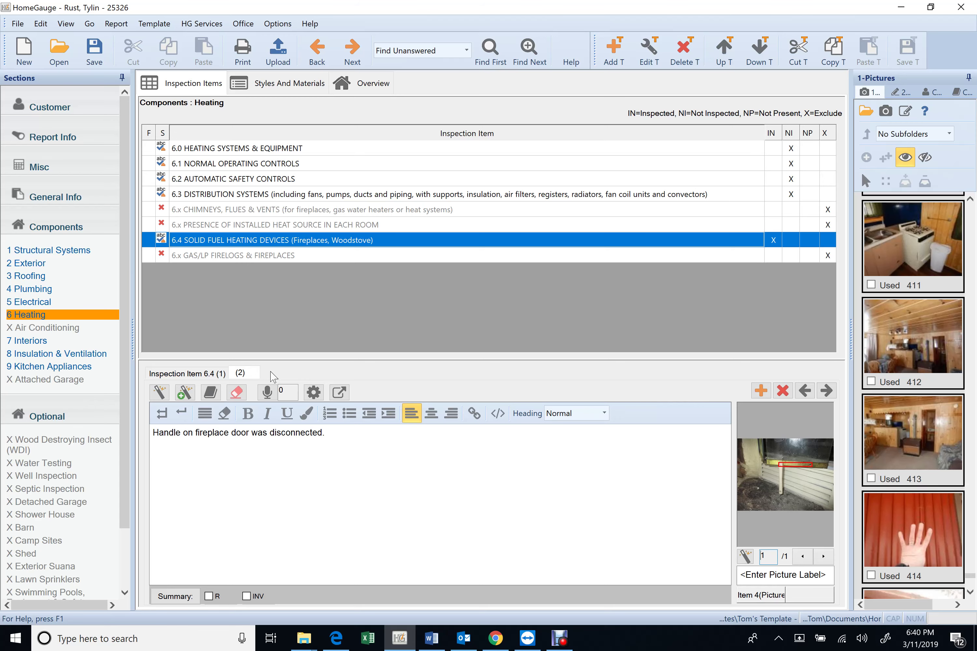
click(37, 340)
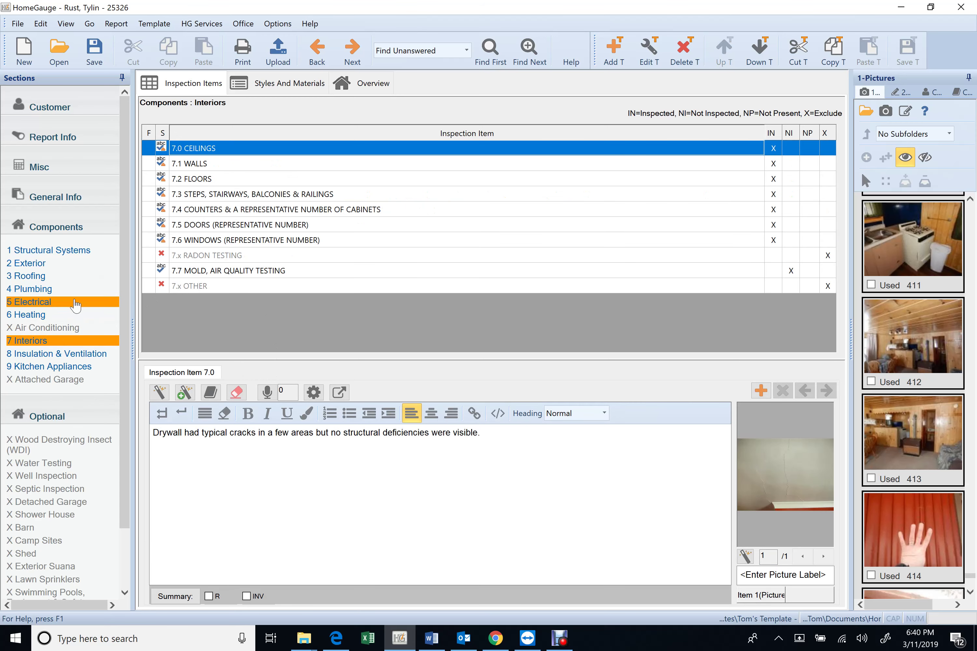
click(42, 315)
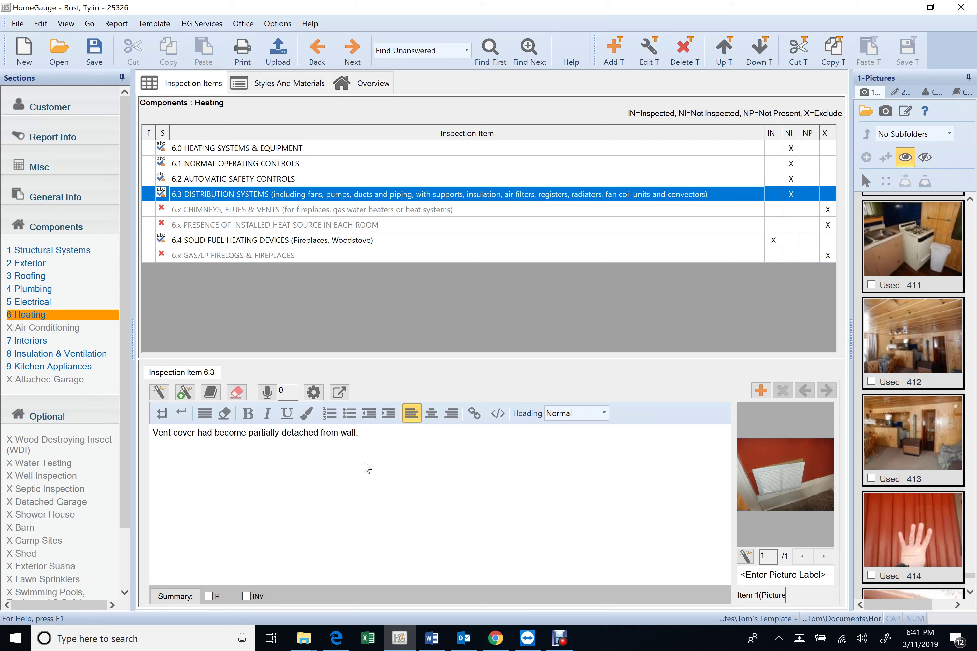
- Review the three comments for the walls item in the Interiors section
click(30, 340)
click(195, 164)
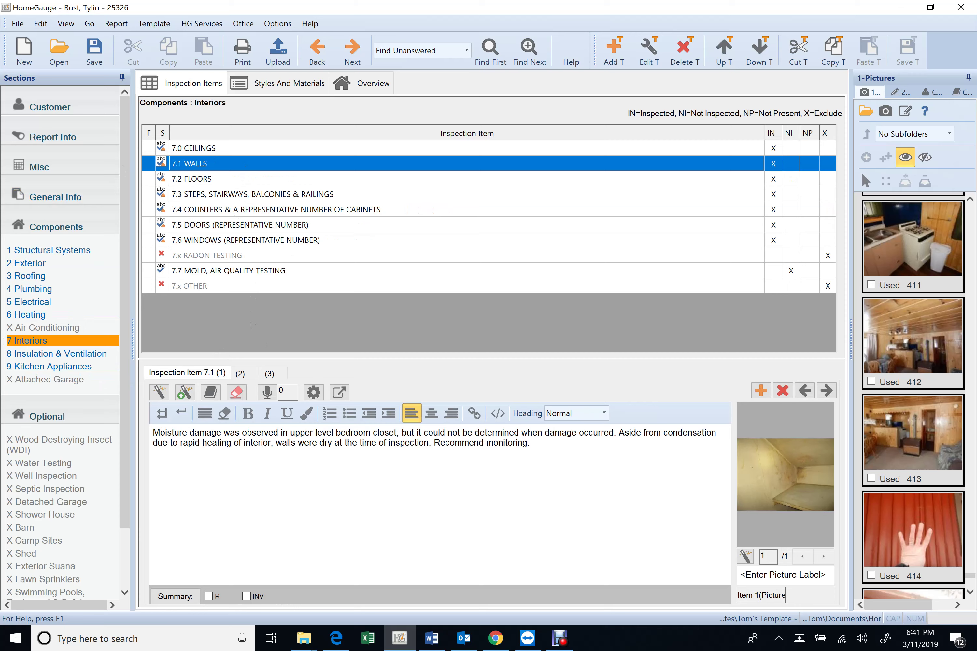
click(240, 373)
click(269, 375)
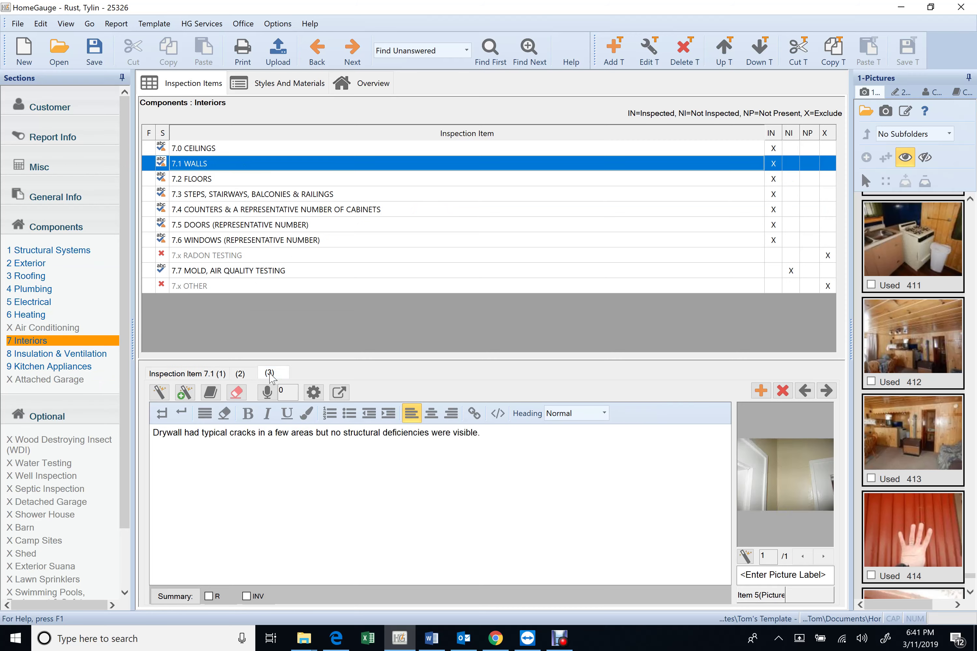
- Check the venting systems comment under Insulation & Ventilation and the item ratings under Kitchen Appliances
click(60, 354)
click(328, 209)
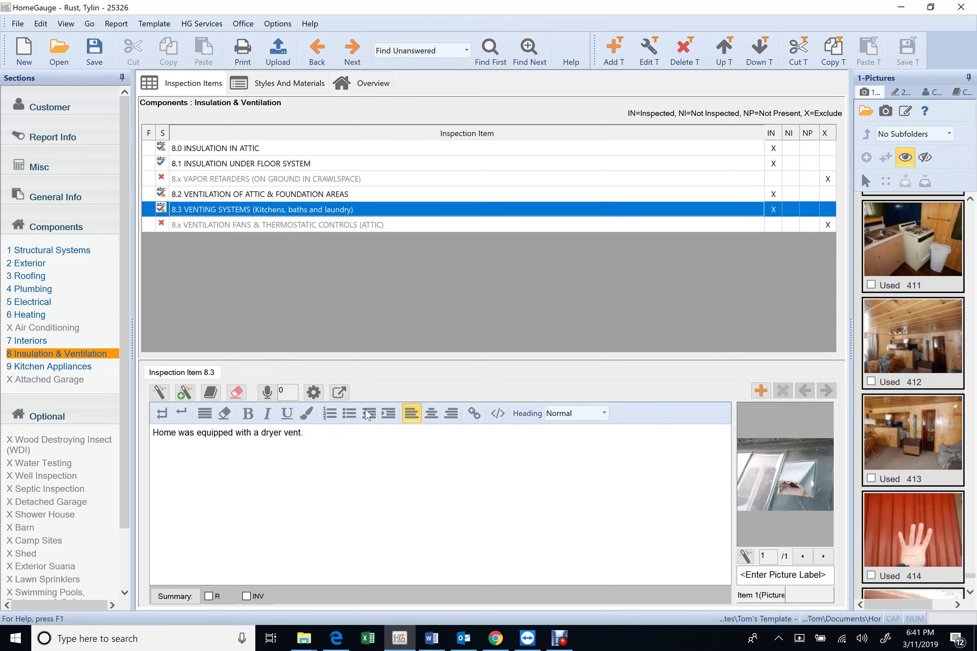
click(52, 366)
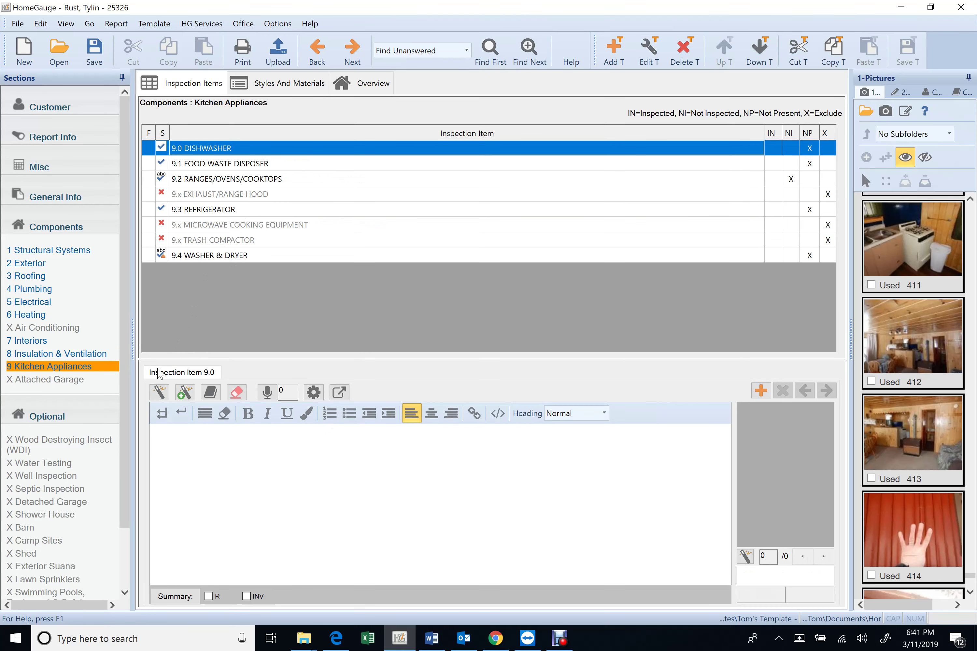
- Save the report and generate its upload preview, checking the cover page, table of contents and intro page
click(103, 63)
click(277, 50)
scroll(569, 374, down, 5)
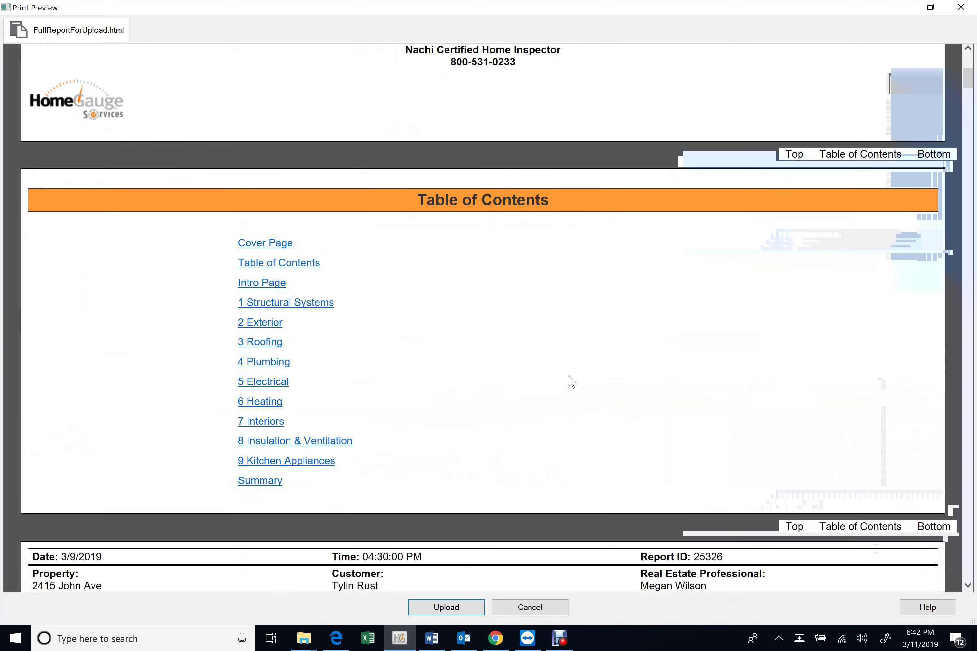
scroll(572, 382, down, 10)
scroll(574, 383, up, 9)
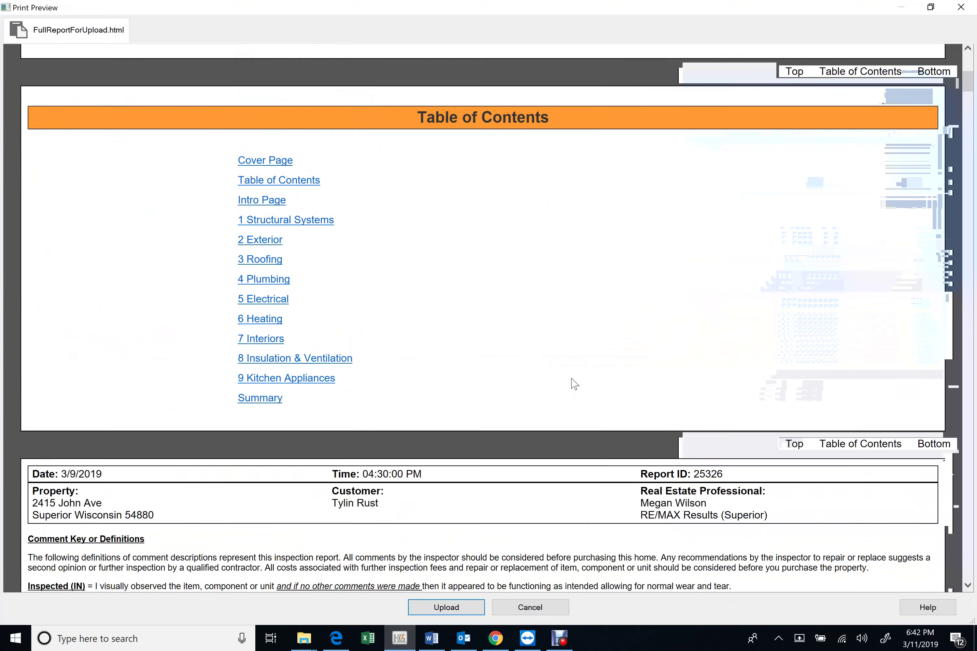
scroll(550, 372, up, 5)
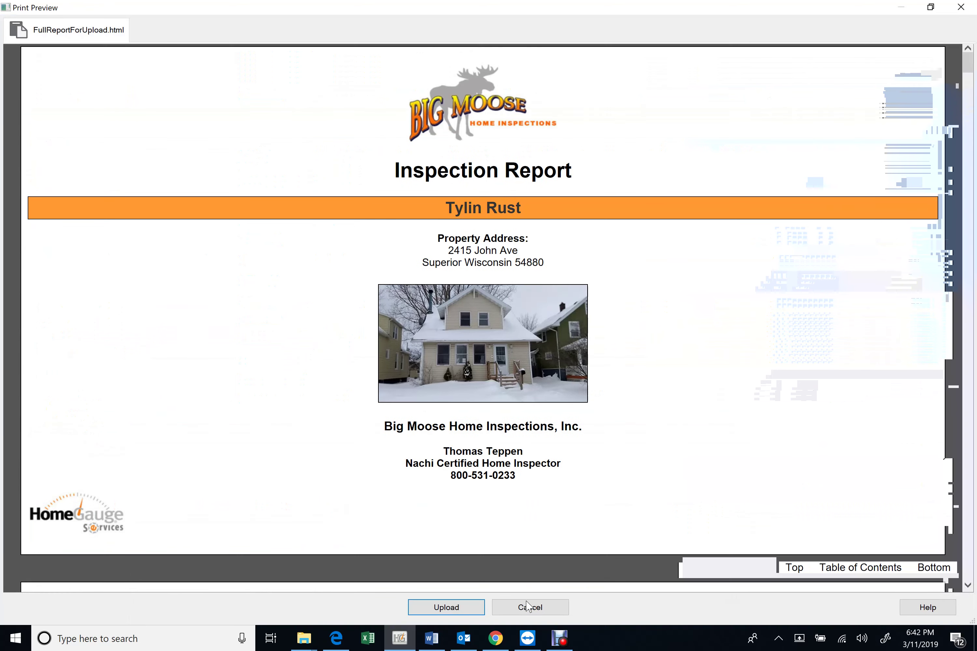